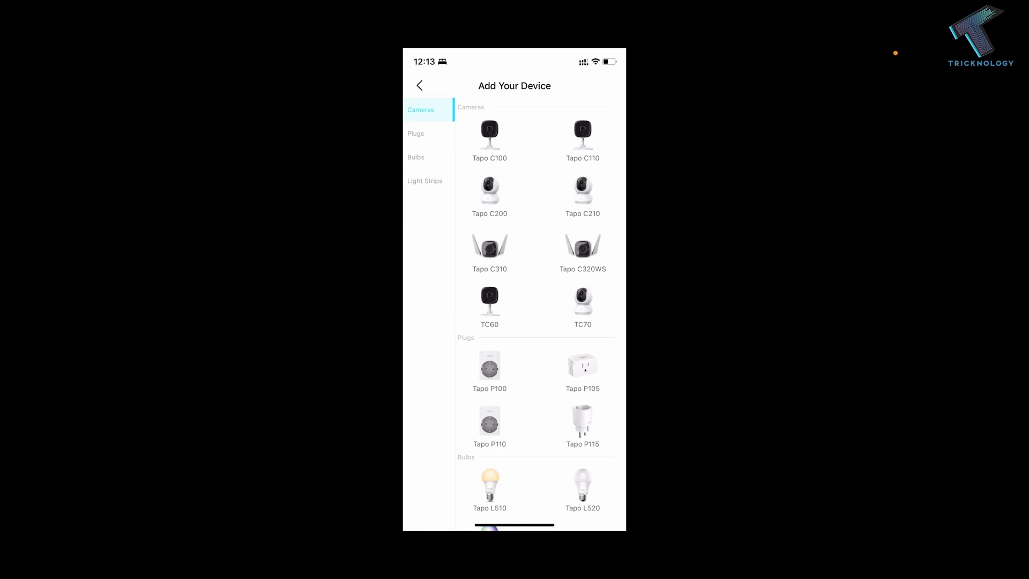
- Scroll the Add Your Device list to reach the Tapo C200 under Cameras
scroll(536, 317, "up", 1)
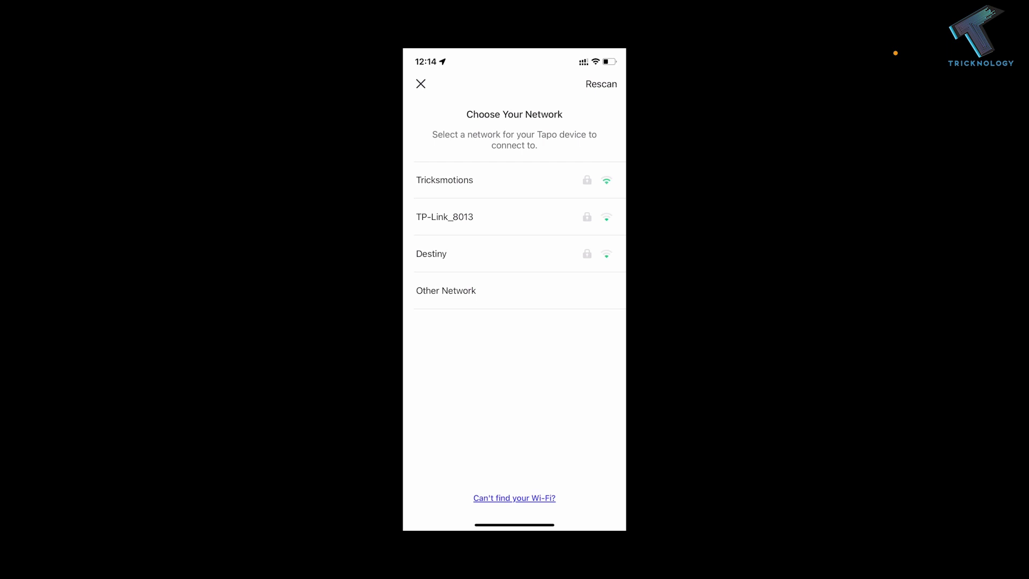
- Join the Tricksmotions Wi-Fi and rename the camera Tapan_Camera_A801 by replacing 'Tapo' with 'Tapan'
left_click(445, 180)
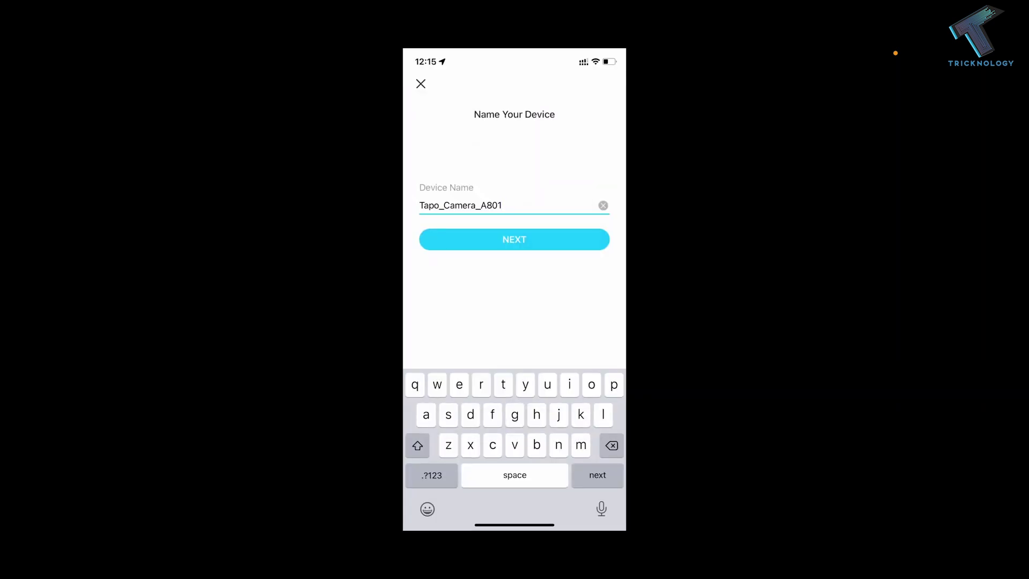
double_click(429, 205)
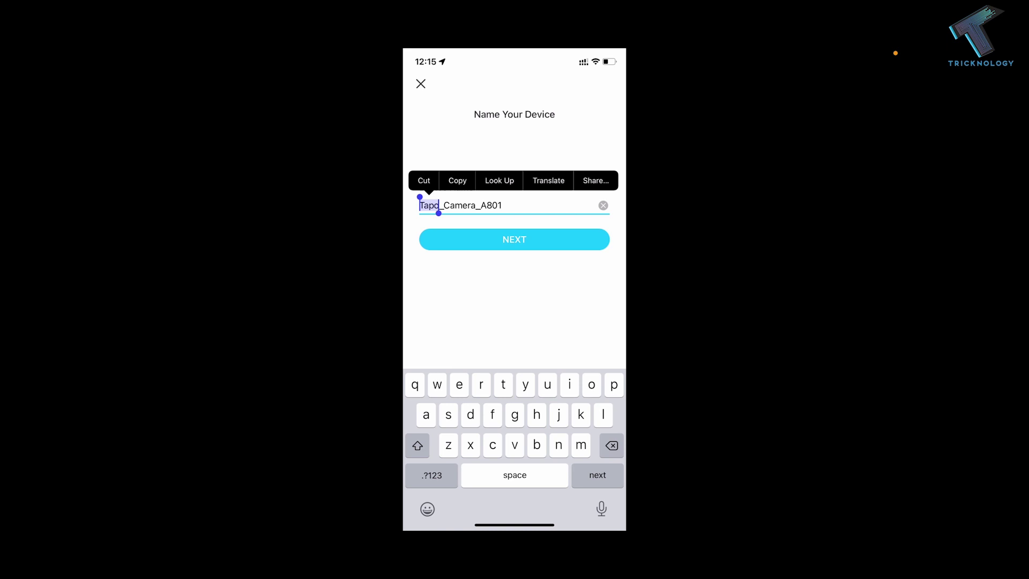
type("Tapan")
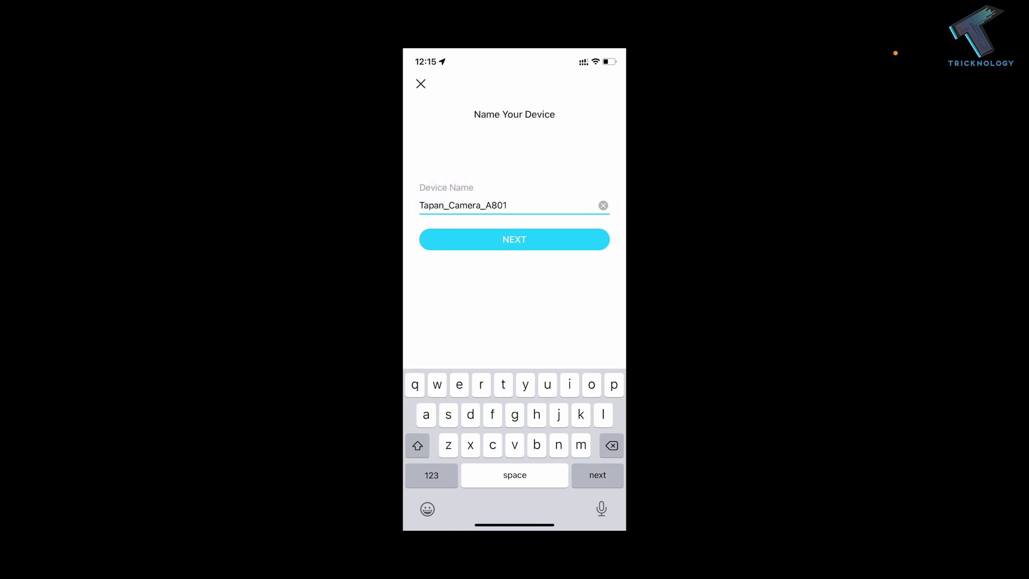
left_click(514, 240)
scroll(514, 317, "down", 5)
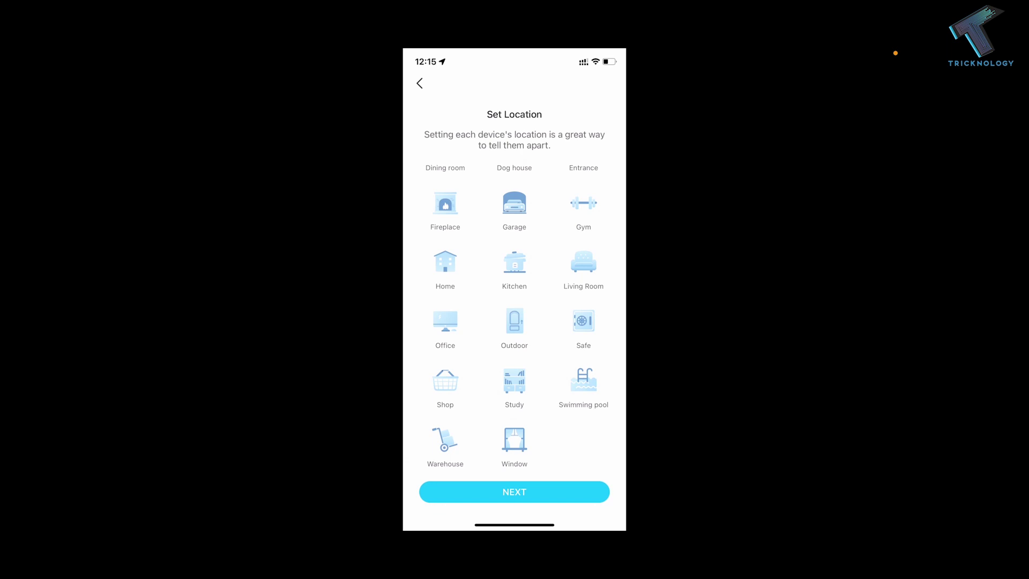
- Choose Office as the camera's room and confirm to finish setup
scroll(515, 316, "up", 5)
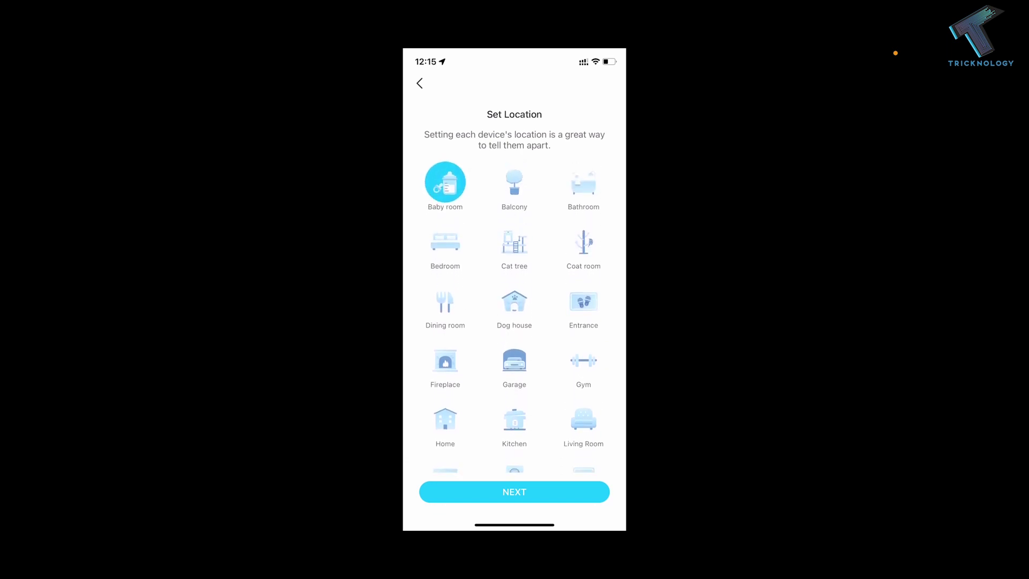
scroll(514, 316, "down", 5)
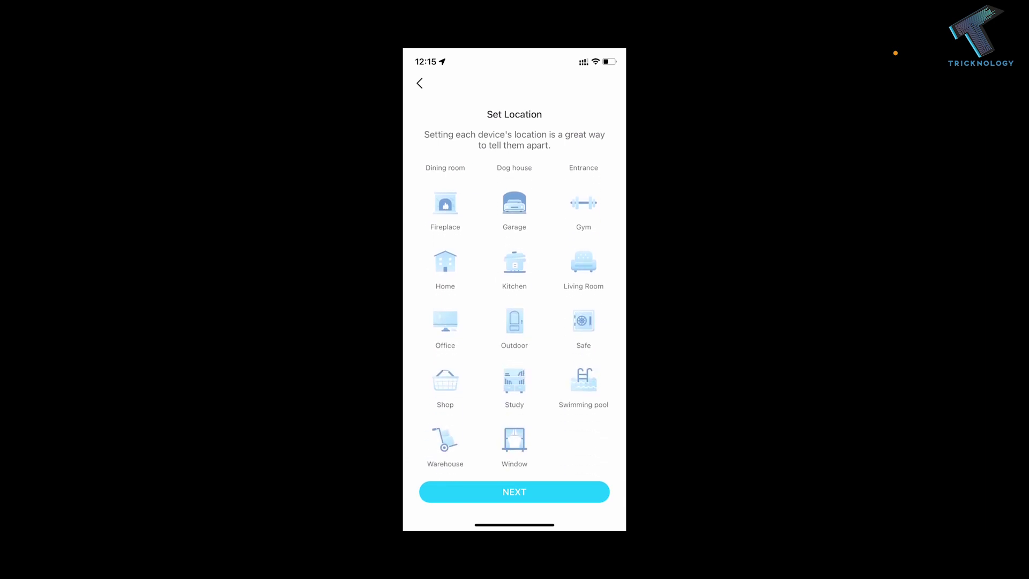
left_click(445, 320)
left_click(515, 491)
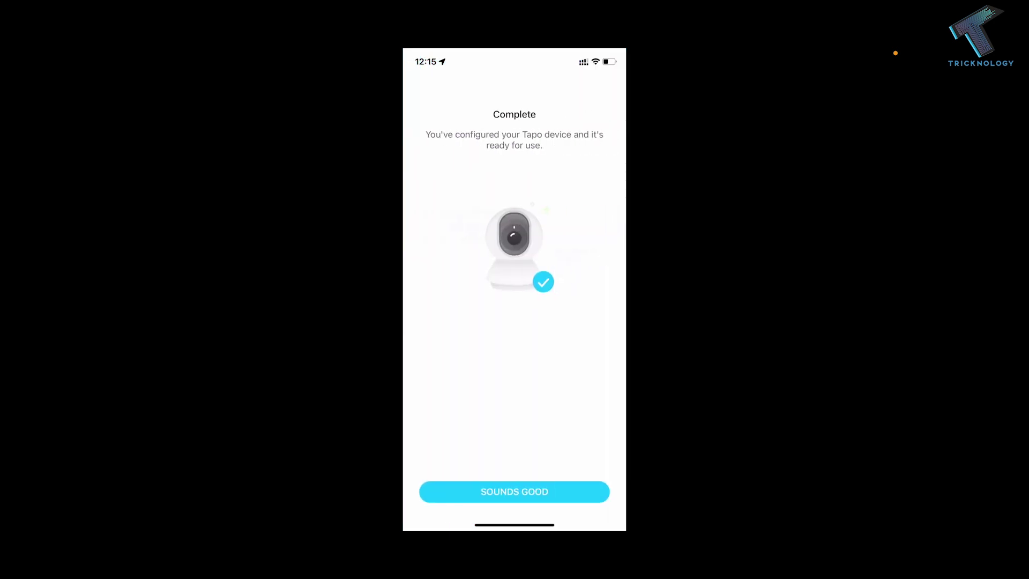
- Acknowledge the setup-complete and local-recording notes, then browse the Amazon Alexa instructions
left_click(515, 492)
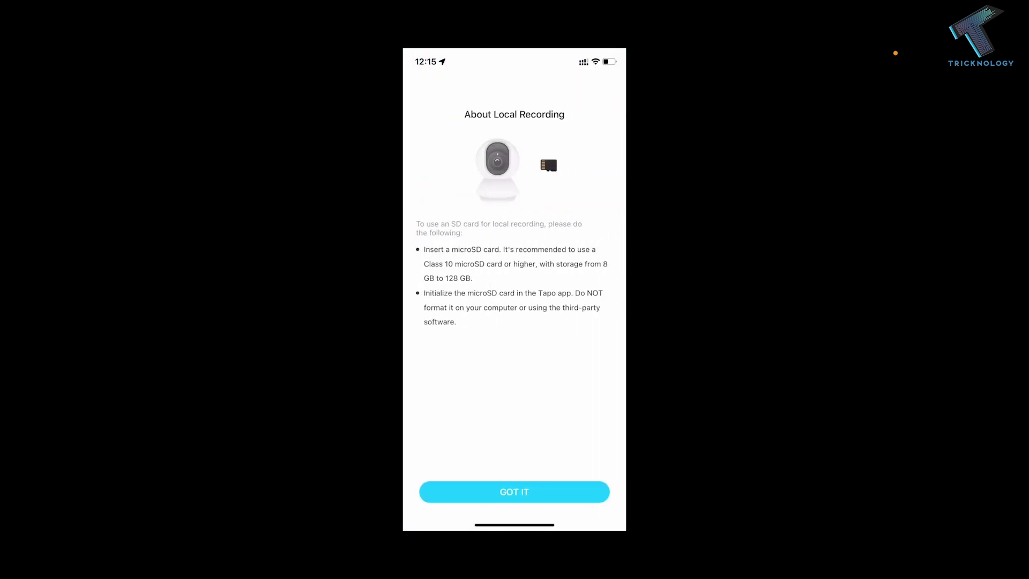
left_click(515, 491)
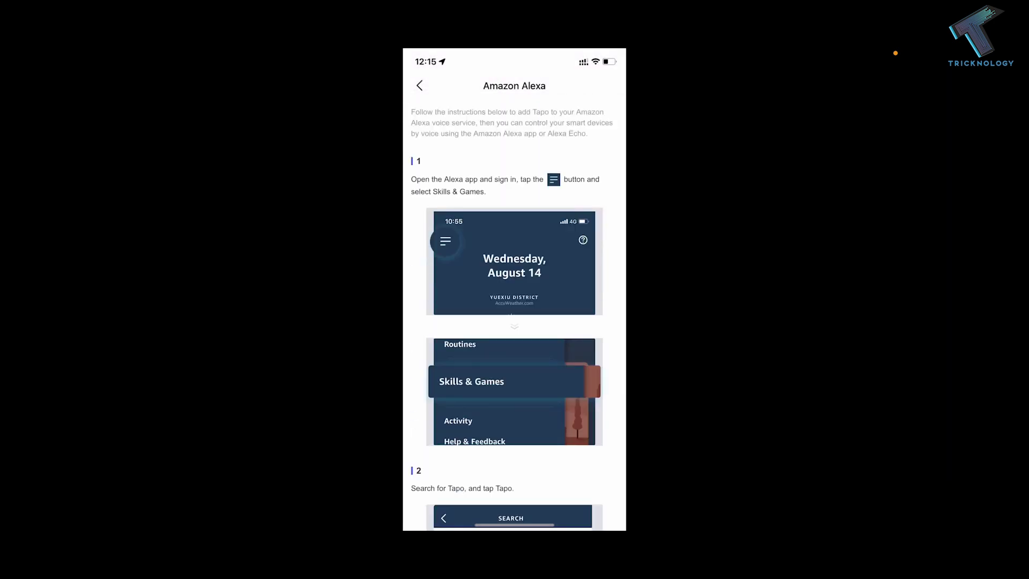
scroll(514, 289, "down", 3)
scroll(515, 290, "down", 3)
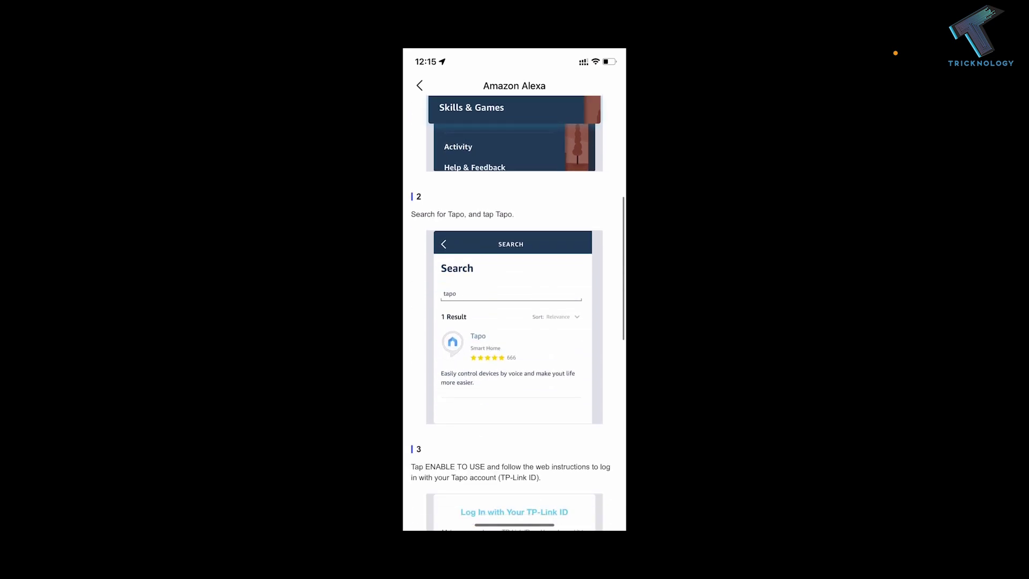
scroll(515, 289, "down", 2)
scroll(514, 289, "down", 2)
scroll(515, 289, "down", 4)
scroll(515, 289, "up", 7)
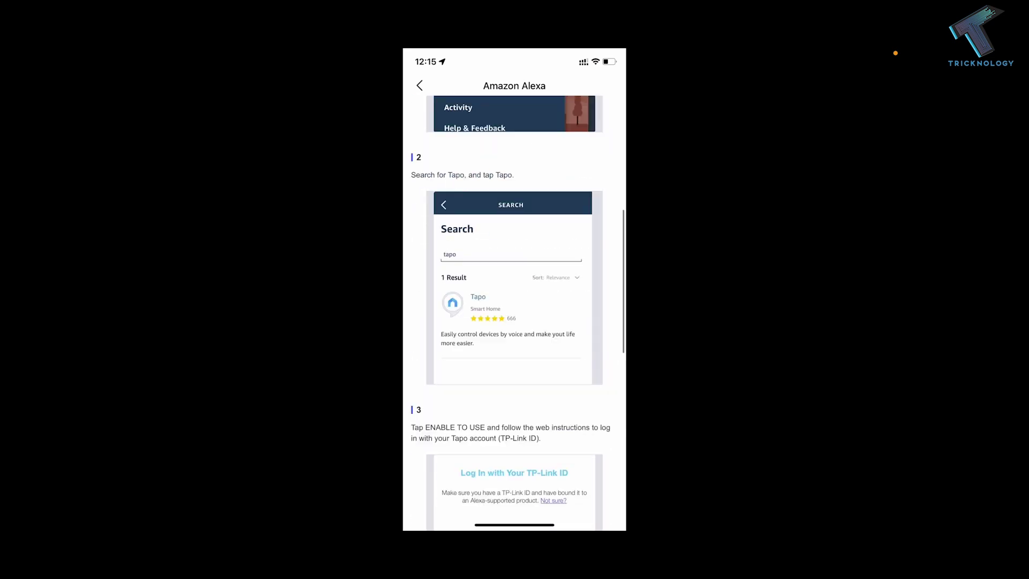
scroll(514, 289, "up", 5)
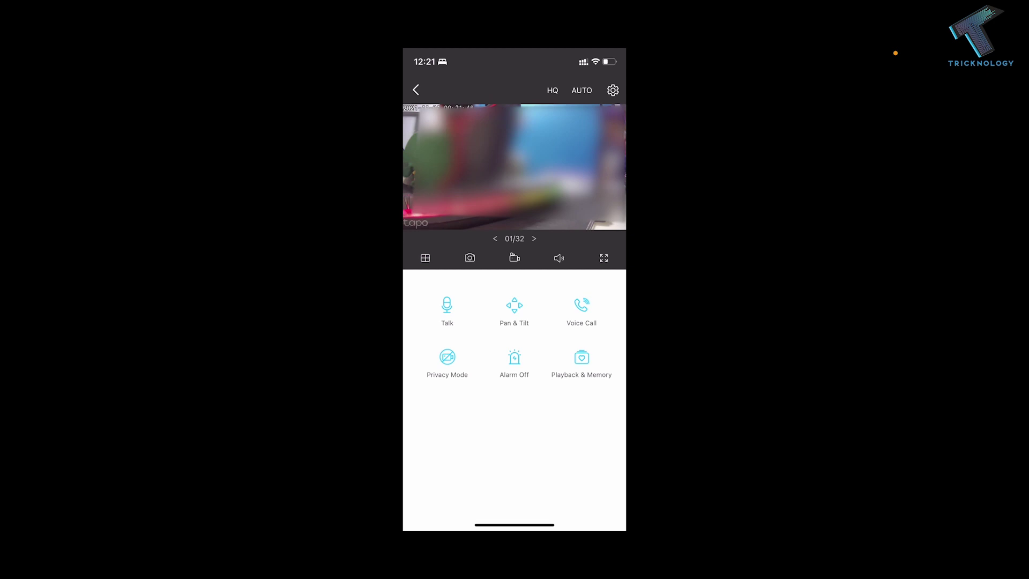